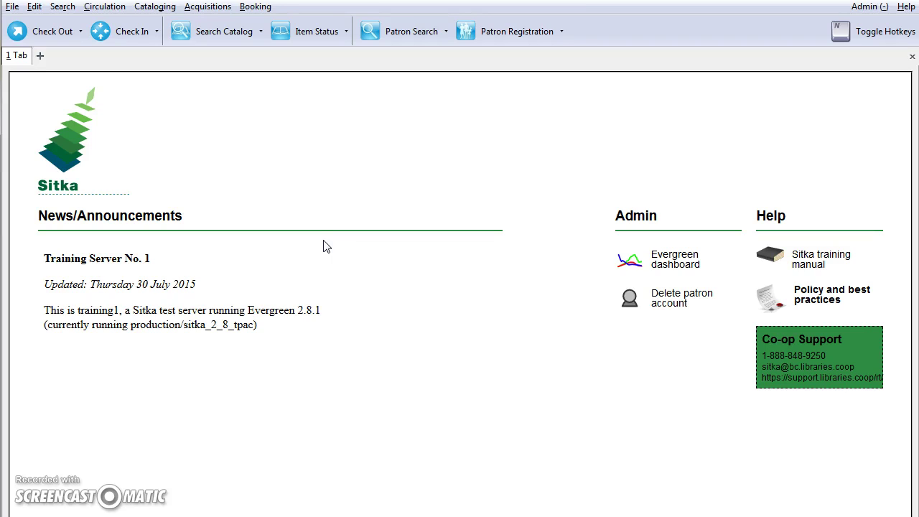
Open the screen for showing item status by barcode
left_click(152, 8)
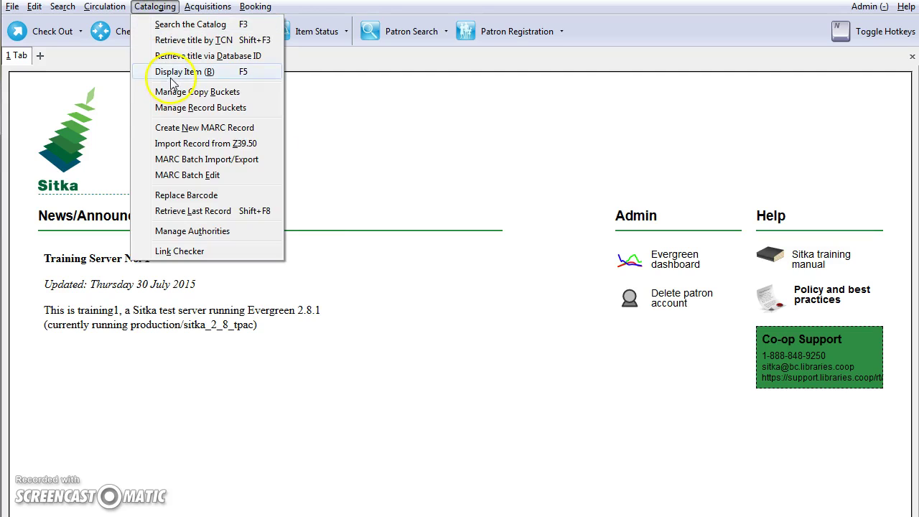
mouse_move(107, 11)
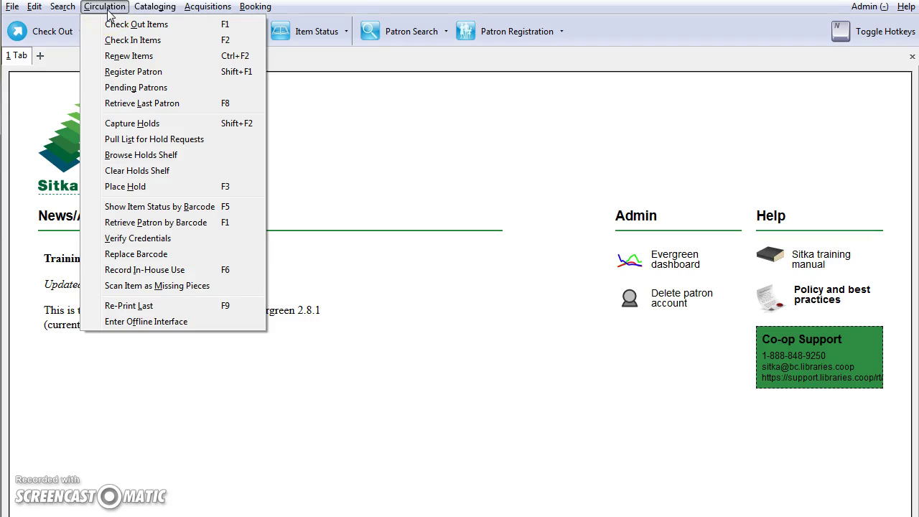
left_click(130, 207)
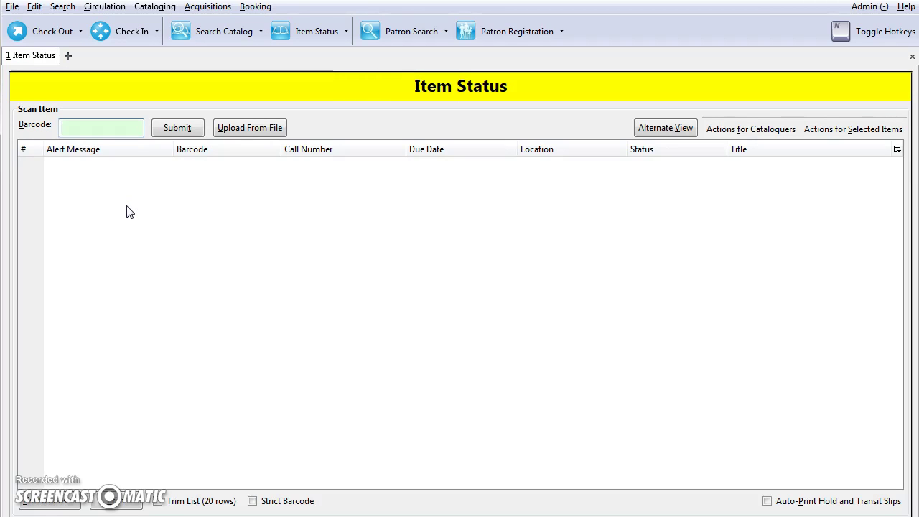
left_click(130, 211)
left_click(82, 129)
left_click(78, 149)
type("33987000740448")
left_click(155, 128)
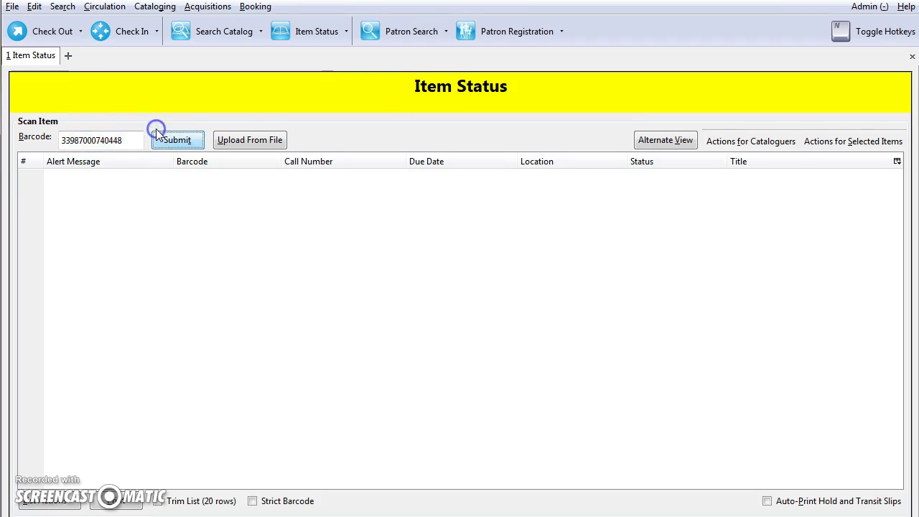
left_click(164, 135)
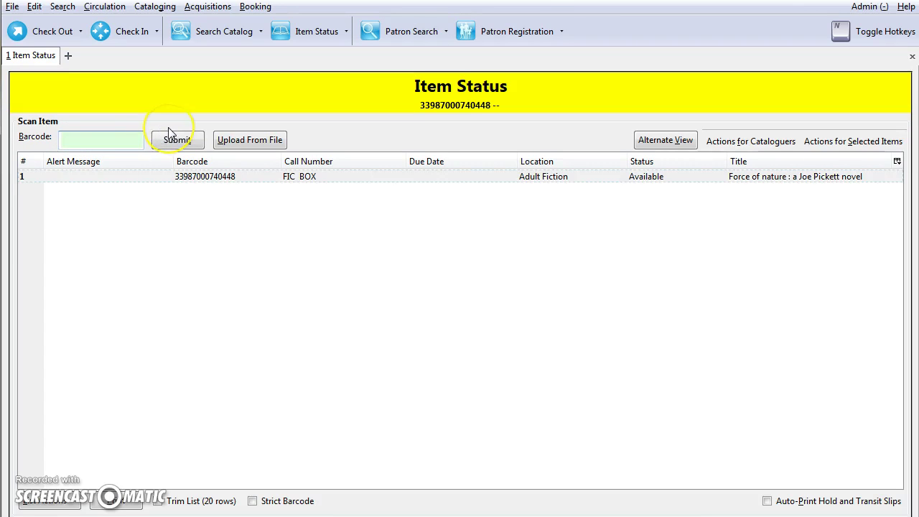
Upload the barcode file "delete" from the video folder to add its items to the item status list
left_click(252, 140)
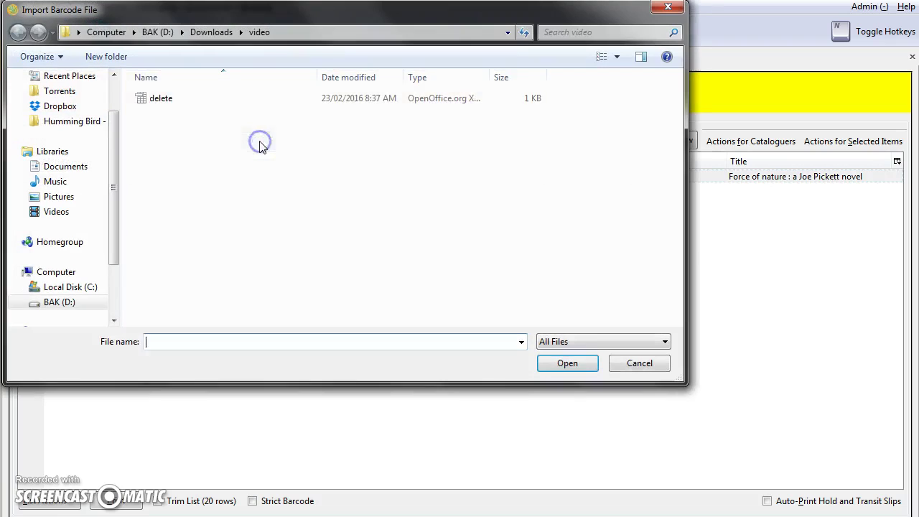
left_click(160, 104)
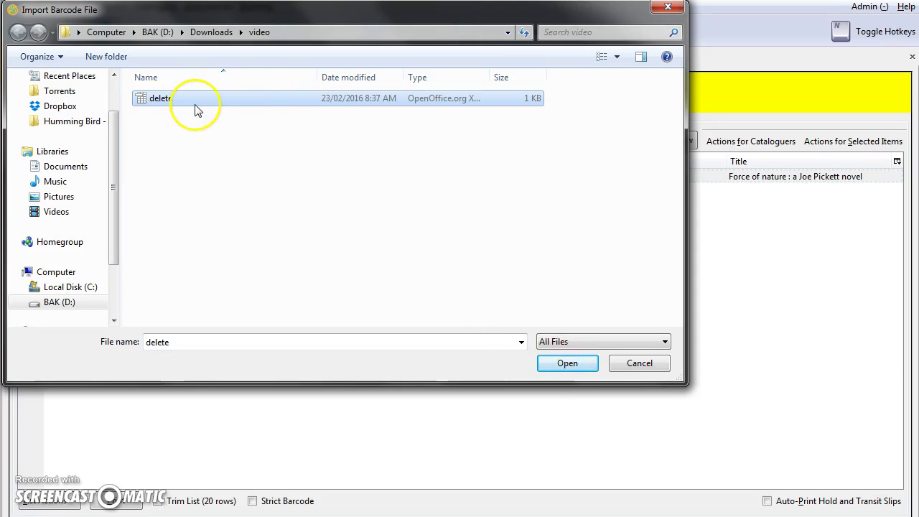
left_click(552, 363)
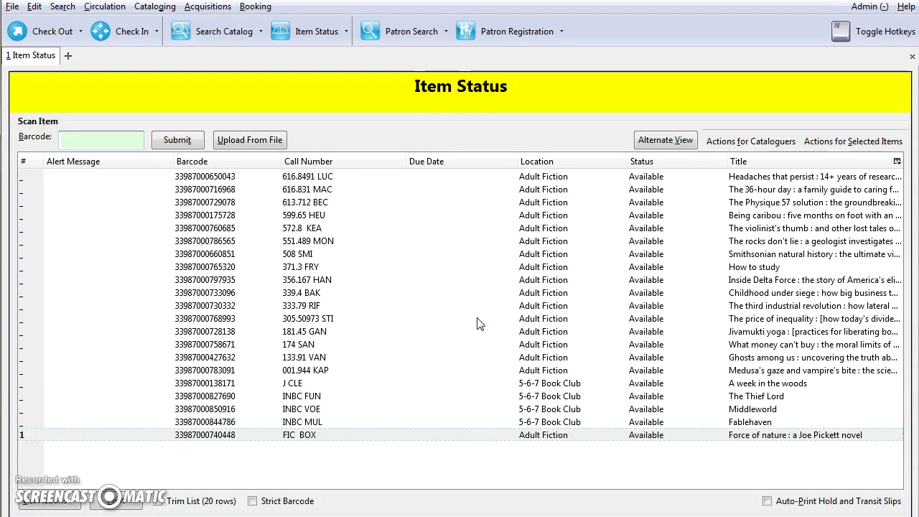
left_click(463, 289)
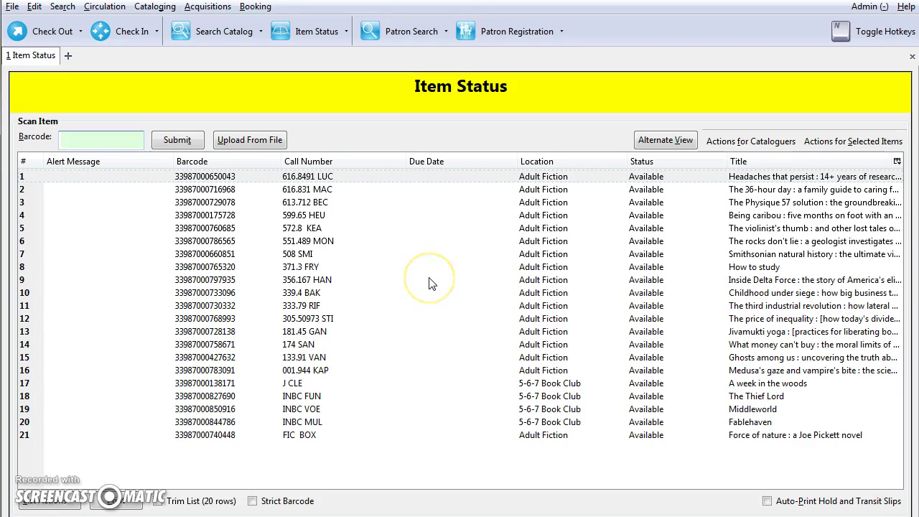
Show the Owning Library column in the item status list
left_click(896, 162)
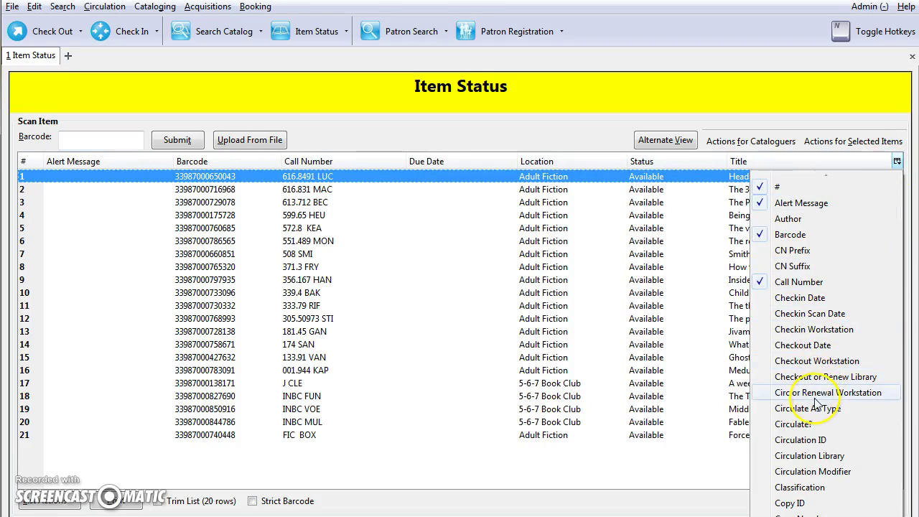
scroll(815, 373, "down", 5)
scroll(811, 365, "down", 2)
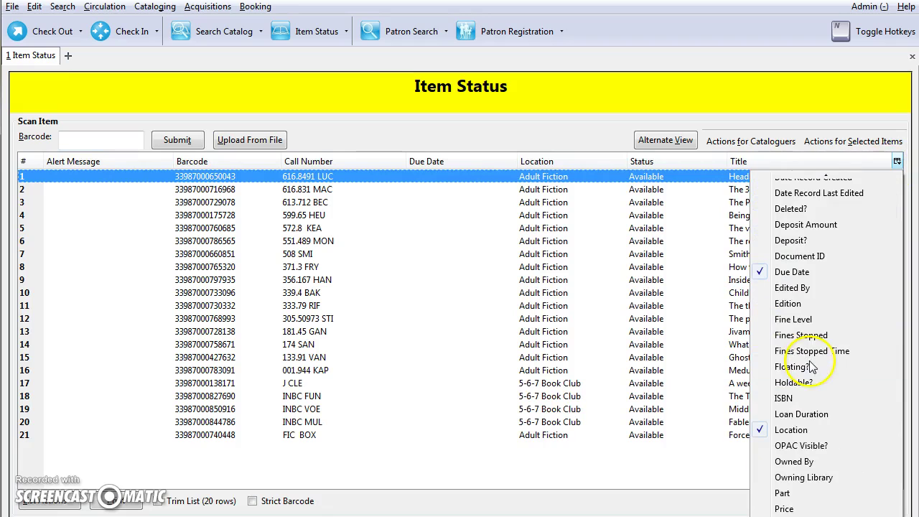
left_click(797, 477)
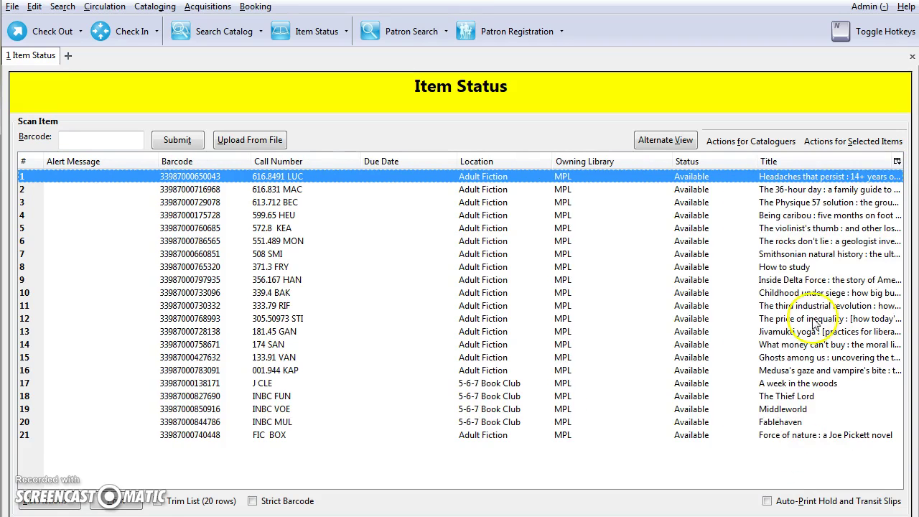
left_click(896, 161)
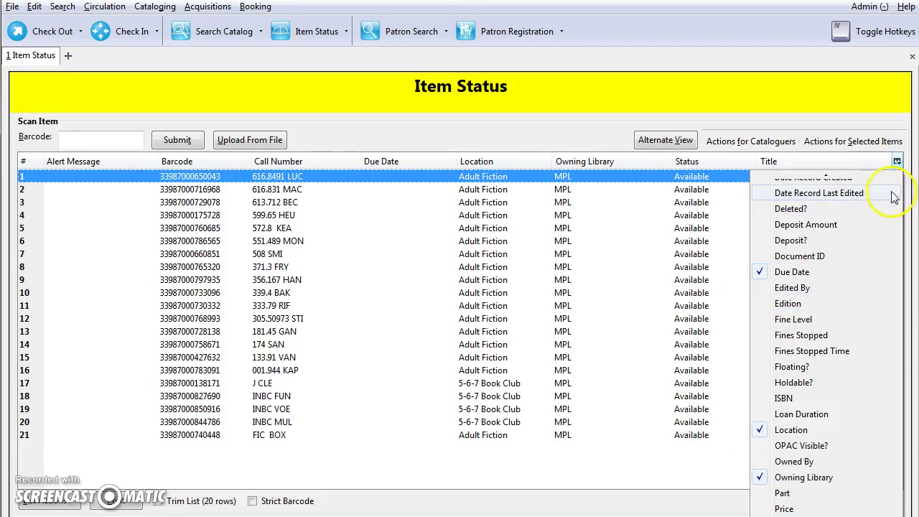
left_click(896, 162)
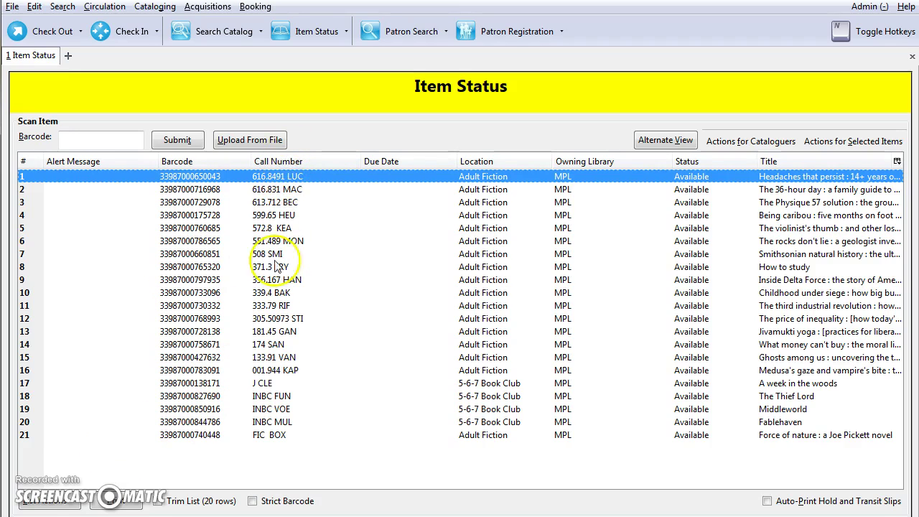
Select all listed items from the first to the last row and delete them, confirming the deletion
left_click(258, 436, "shift")
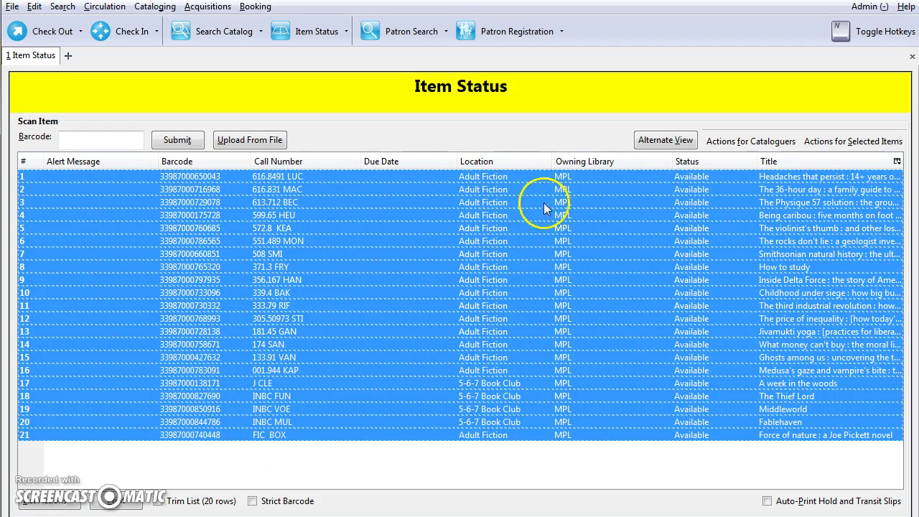
left_click(747, 142)
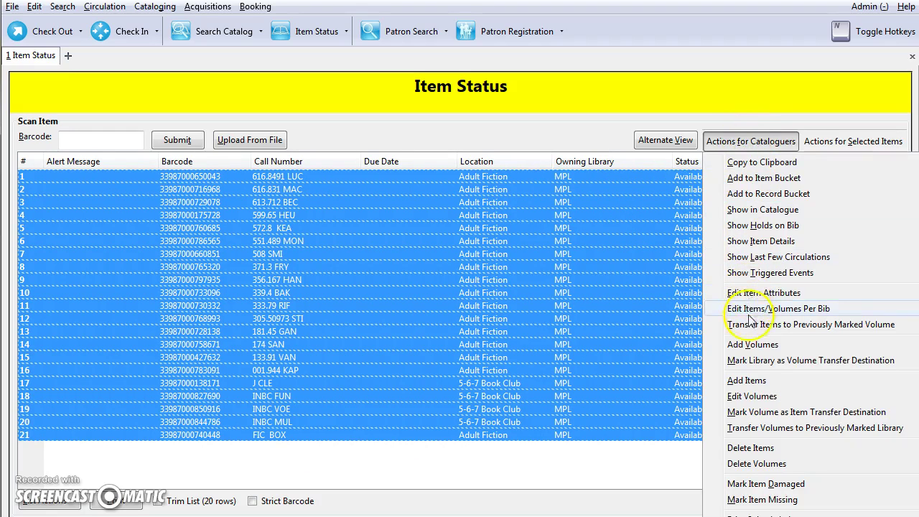
left_click(747, 449)
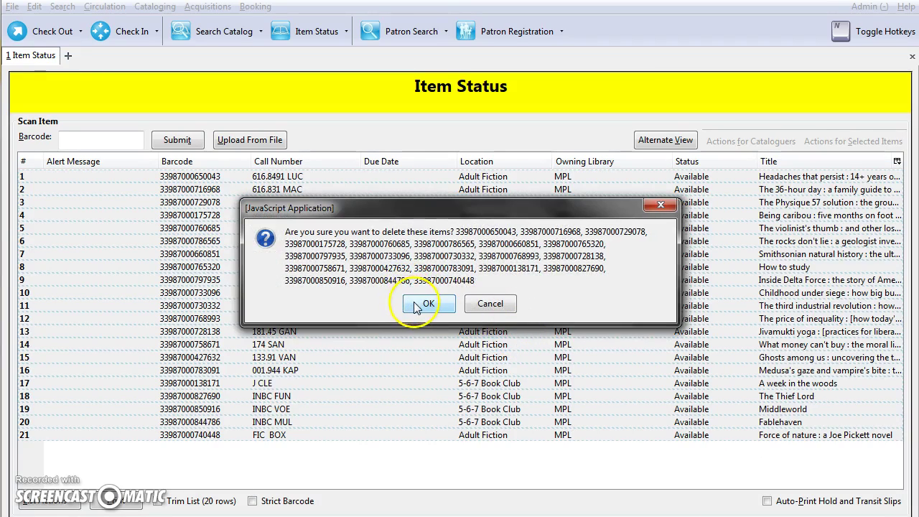
left_click(416, 304)
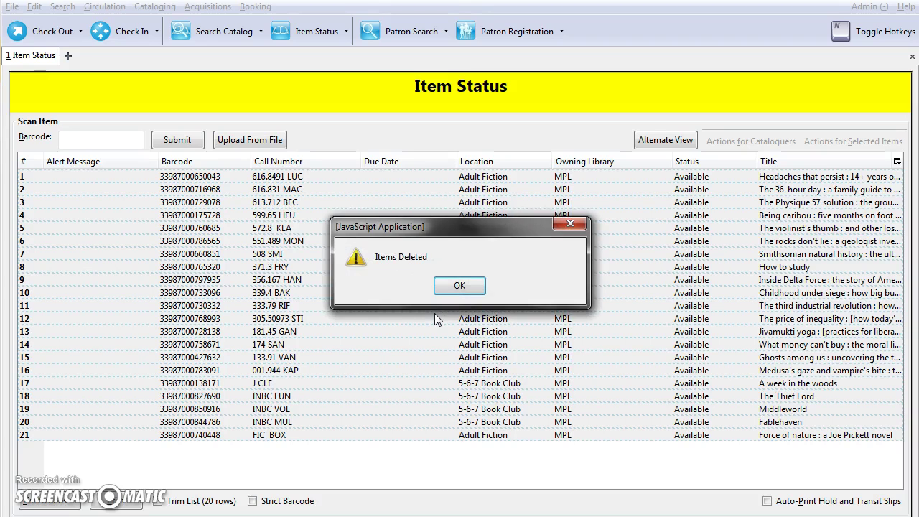
left_click(473, 284)
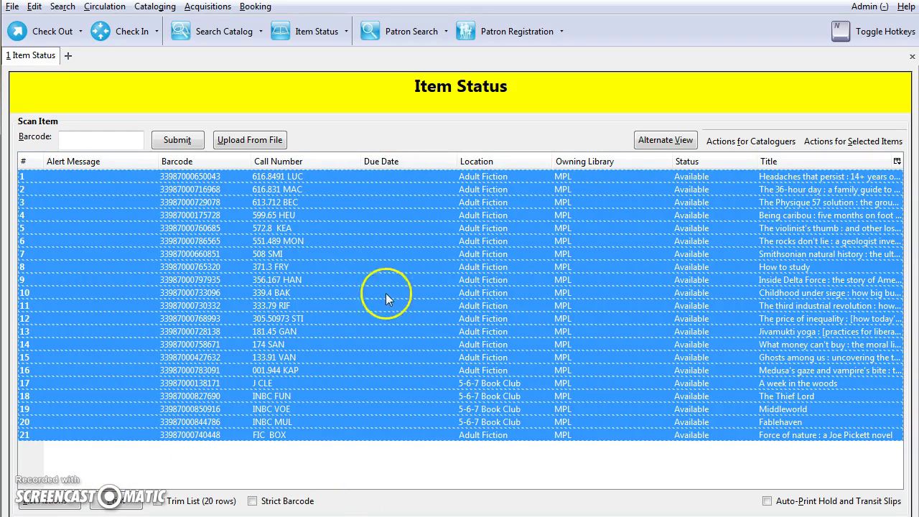
Add all the selected items to the existing item bucket named "Deletion"
left_click(752, 144)
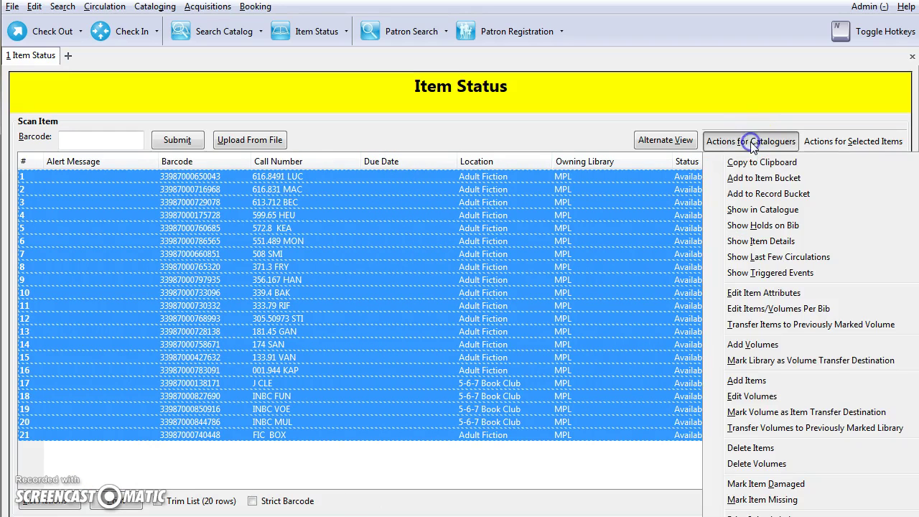
left_click(740, 180)
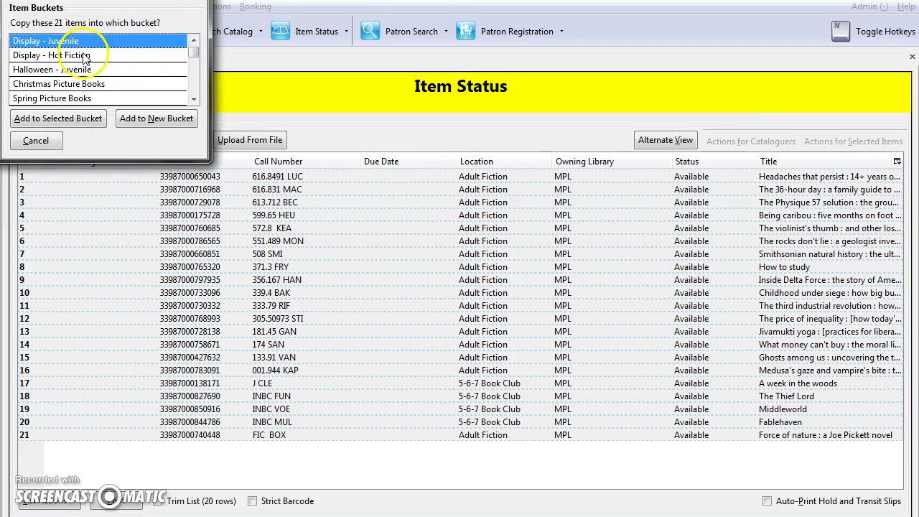
left_click(192, 99)
left_click(193, 99)
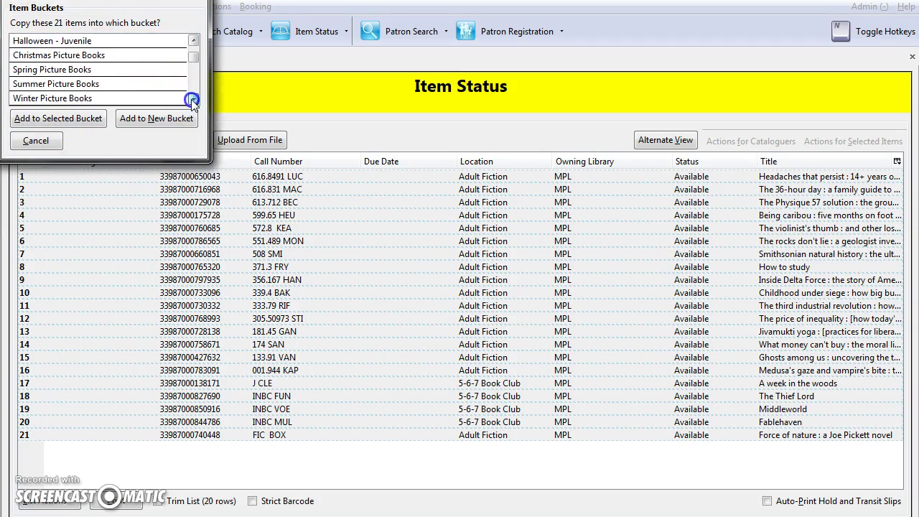
left_click(192, 99)
left_click(193, 99)
left_click(192, 99)
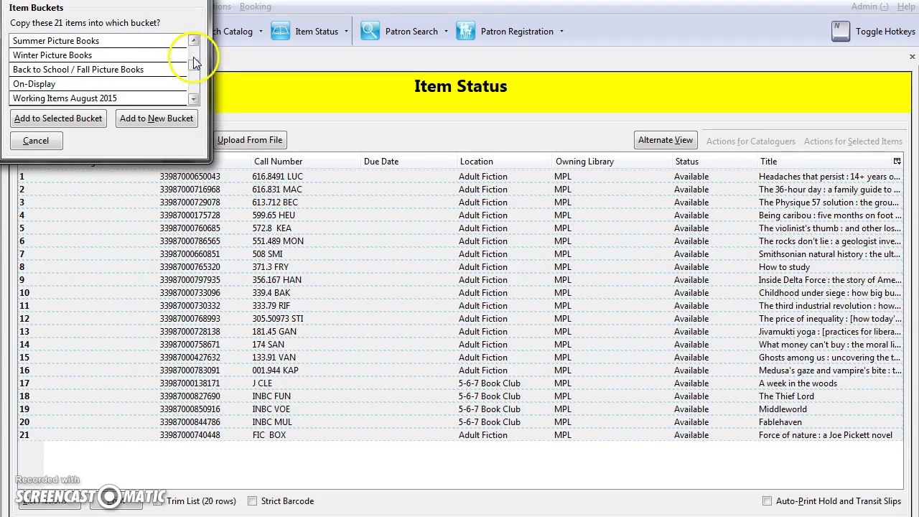
left_click(193, 98)
left_click(193, 98)
left_click(193, 98)
left_click(193, 99)
left_click(193, 98)
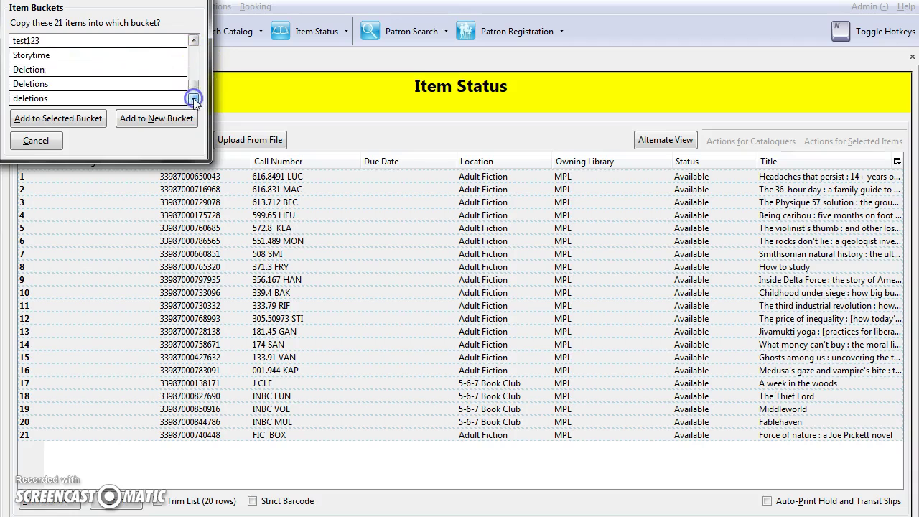
left_click(54, 70)
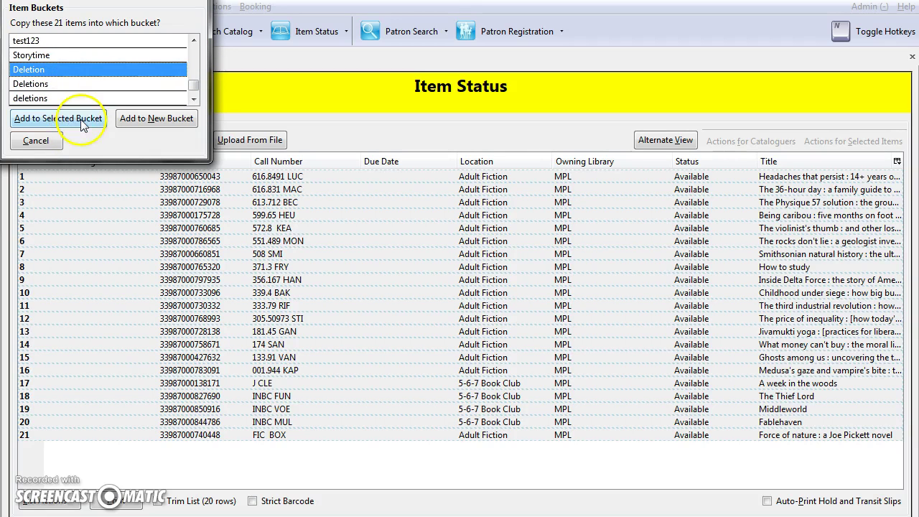
left_click(84, 126)
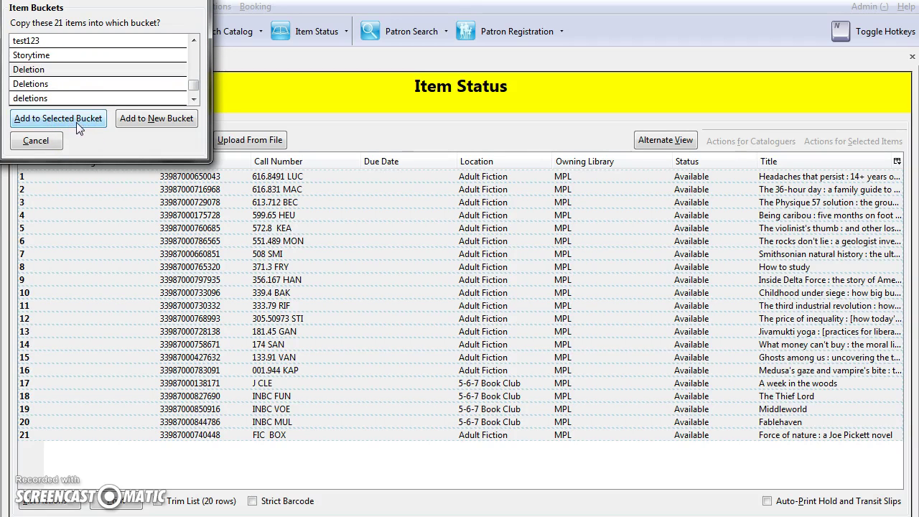